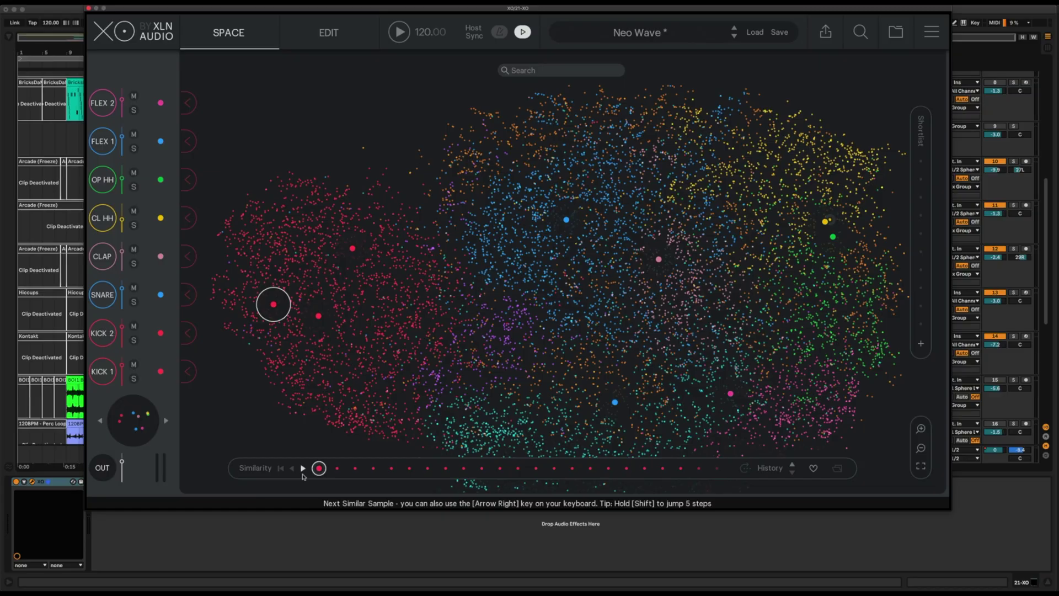
Audition a series of samples similar to the selected kick, one after another along the similarity list.
click(303, 469)
click(302, 473)
click(302, 473)
click(302, 474)
click(302, 473)
click(302, 473)
click(302, 473)
click(302, 473)
click(303, 468)
click(303, 468)
click(302, 473)
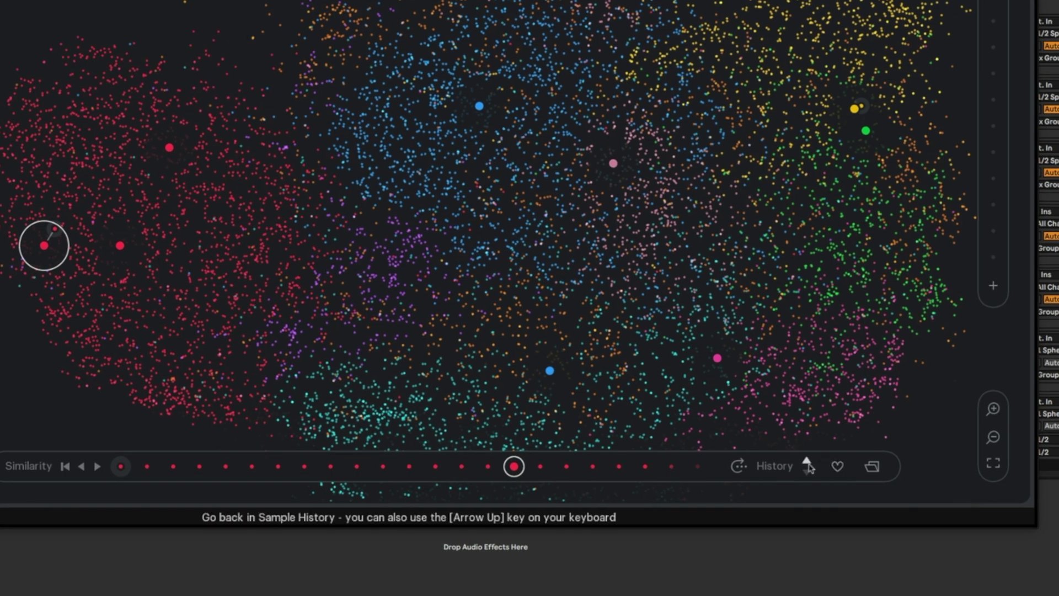
Go back several samples in the sample history to an earlier kick.
click(806, 465)
click(806, 465)
click(807, 464)
click(807, 465)
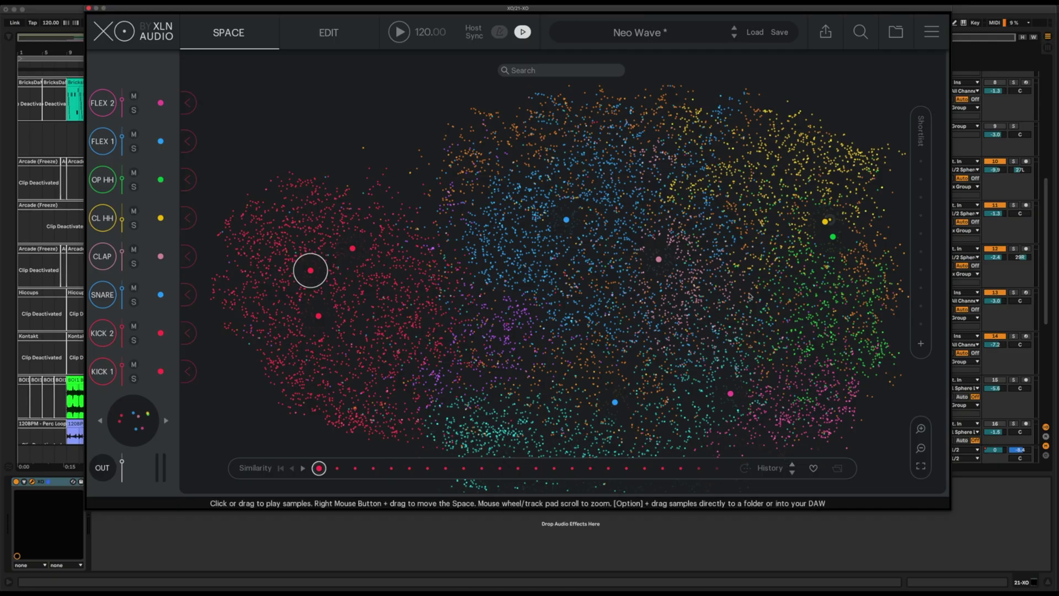
Audition samples by sweeping from the clap area to the snare area, and go back two samples in the history.
drag(734, 285, 574, 279)
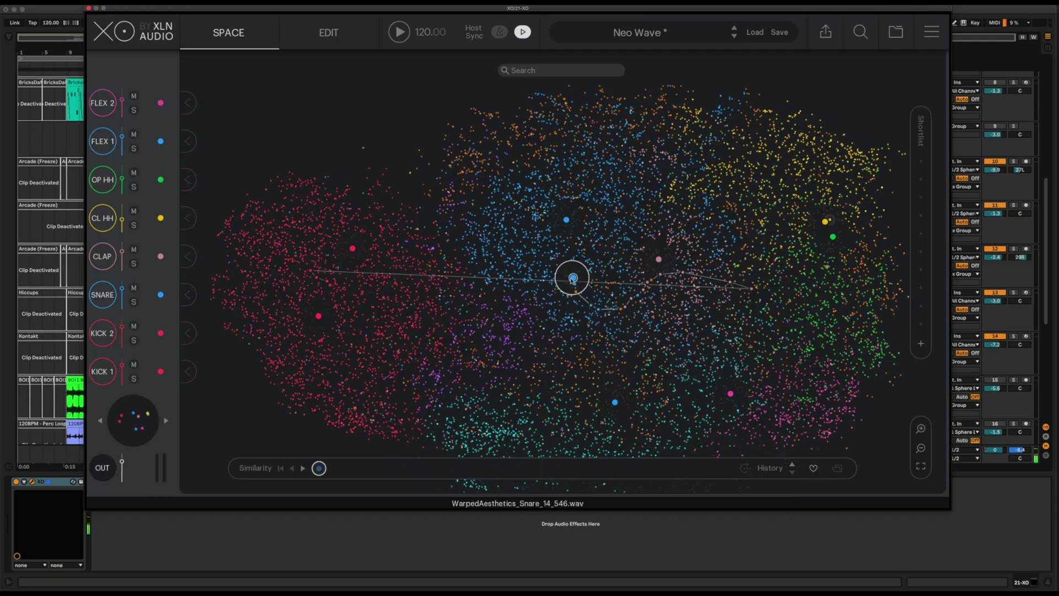
click(791, 467)
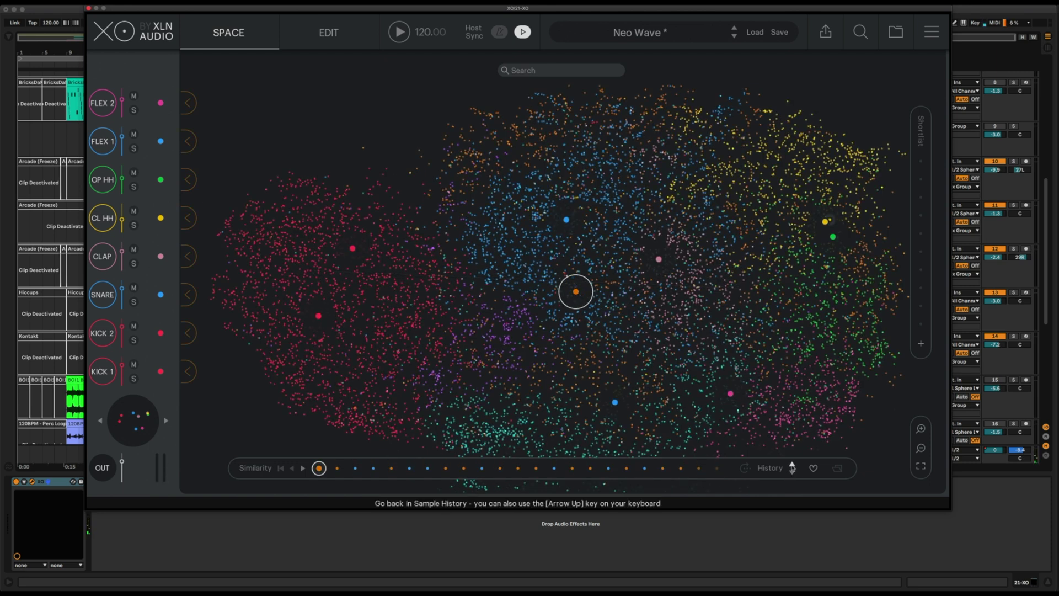
click(792, 469)
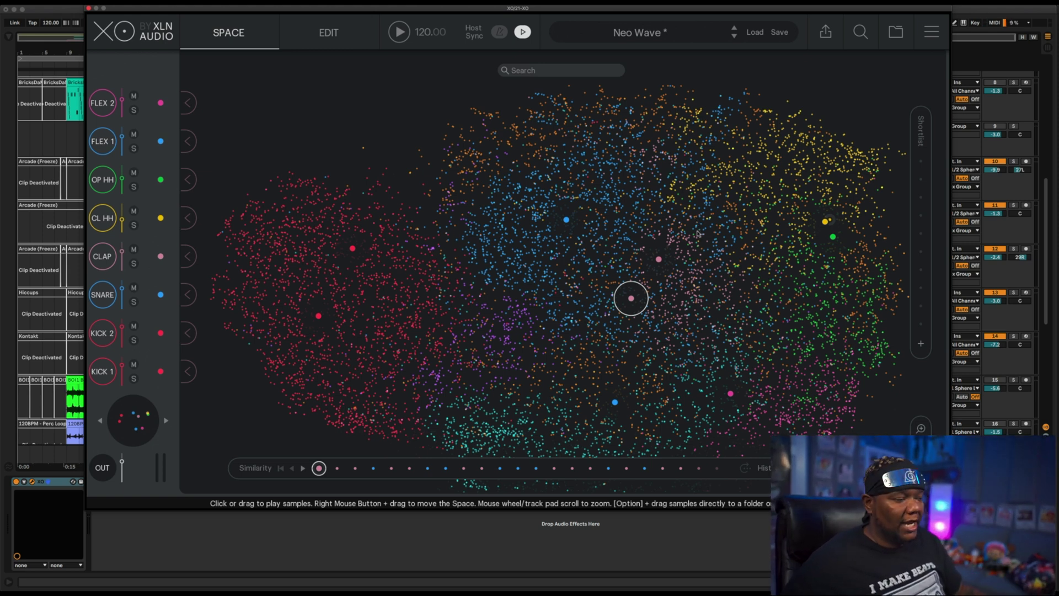
Examine the colour-coded sample clusters of the space at closer and wider zoom levels.
scroll(697, 233, up, 3)
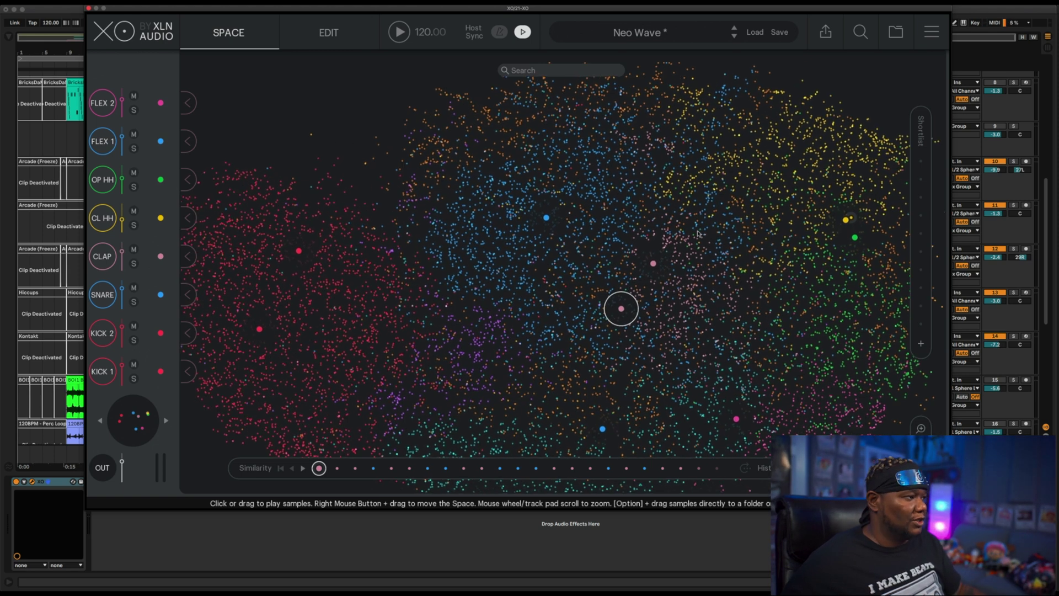
scroll(697, 233, up, 3)
scroll(697, 234, down, 6)
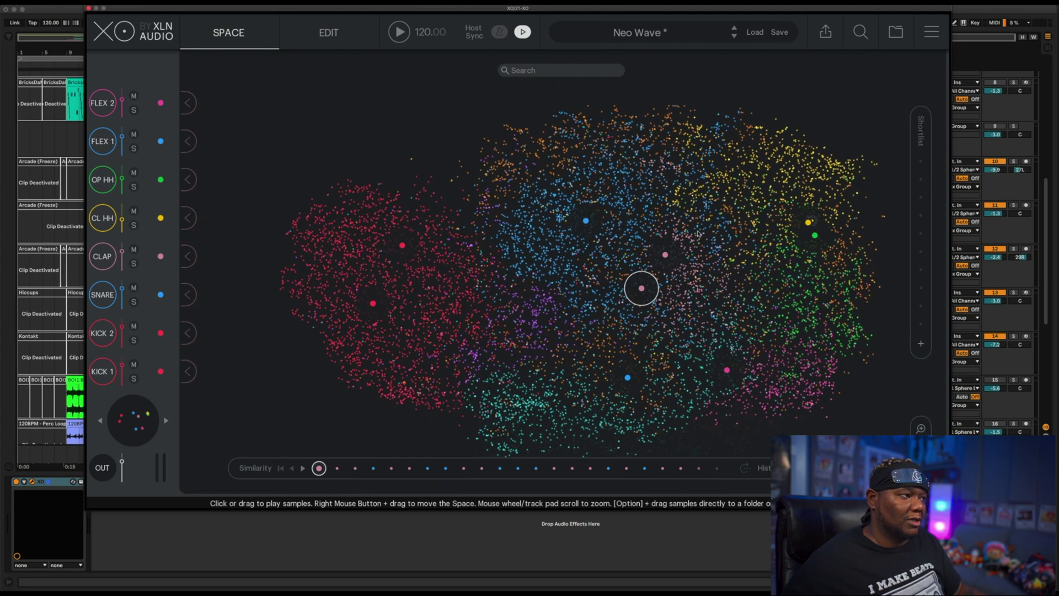
scroll(692, 224, up, 2)
scroll(688, 215, down, 2)
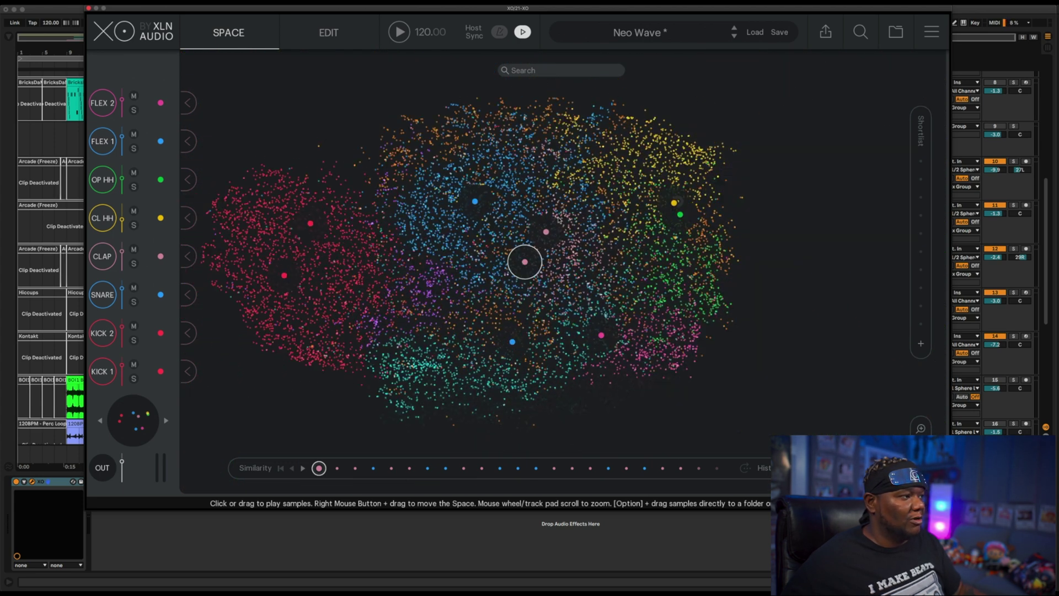
scroll(684, 215, up, 2)
scroll(672, 221, down, 3)
scroll(659, 229, up, 1)
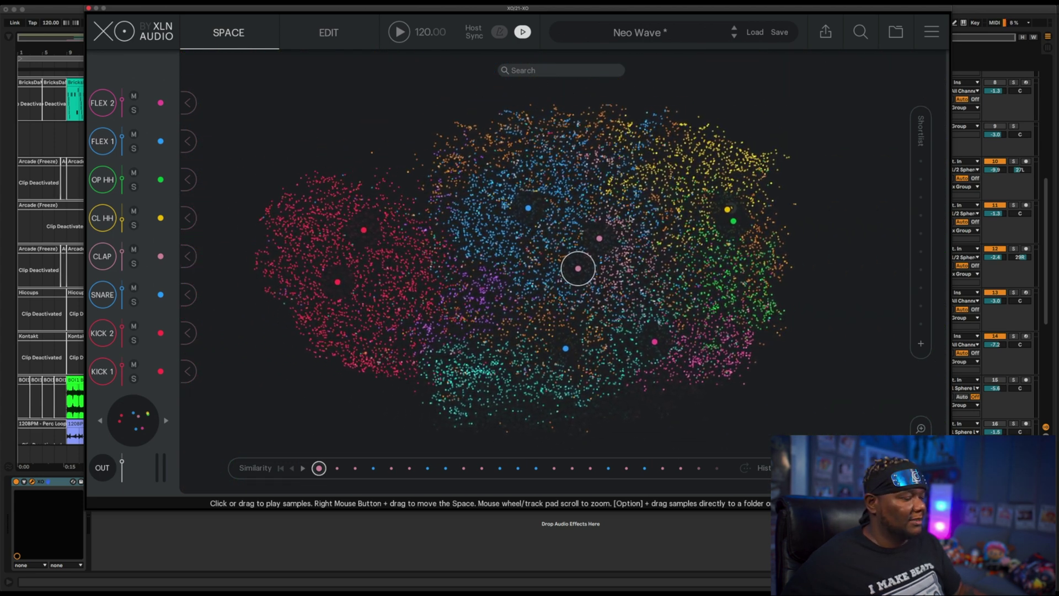
Reset the sample space's zoom and position, and zoom in on it and back out.
click(920, 467)
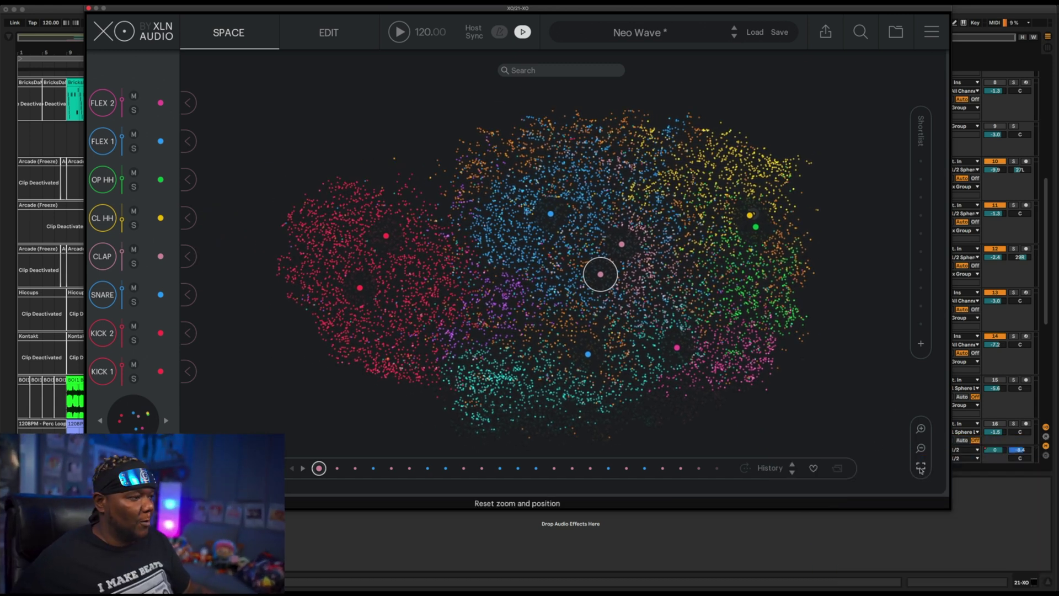
click(919, 430)
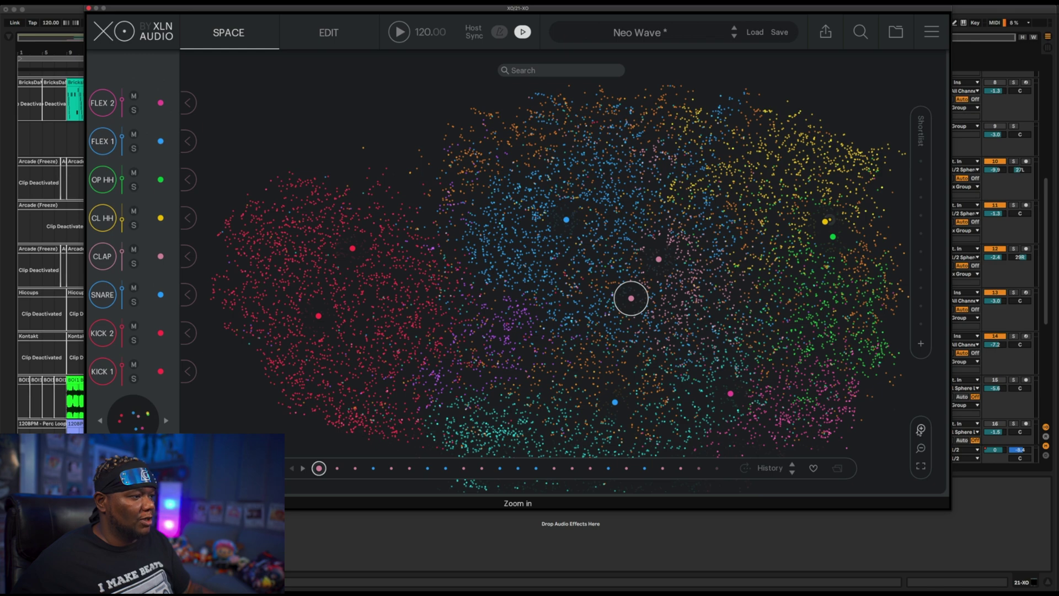
click(919, 429)
click(919, 429)
click(919, 448)
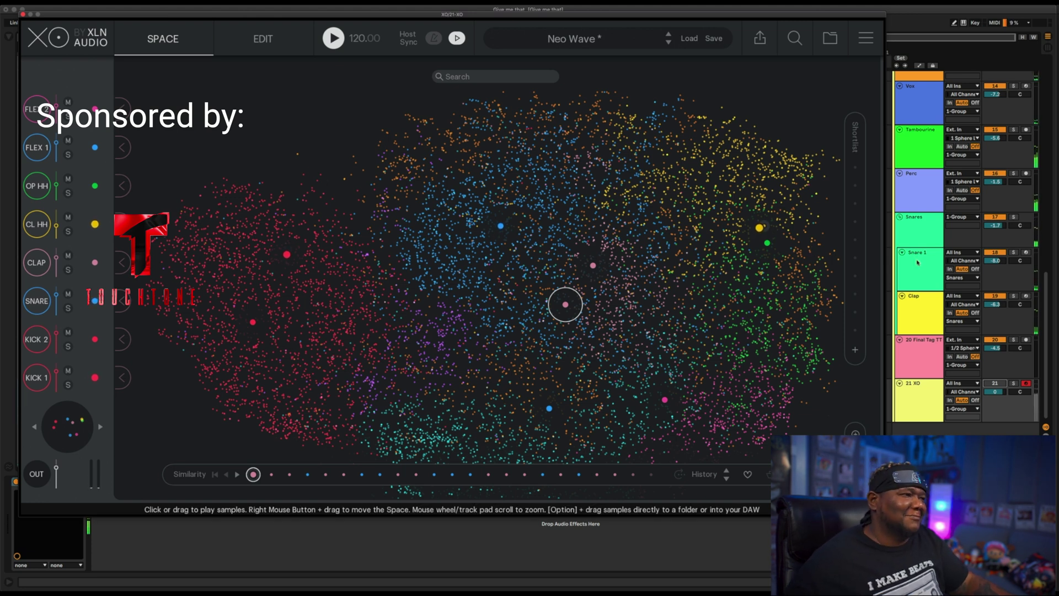
Look through the arrangement's tracks from the snares up to the vocal group during playback, and stop playback.
scroll(917, 263, up, 2)
scroll(918, 263, up, 2)
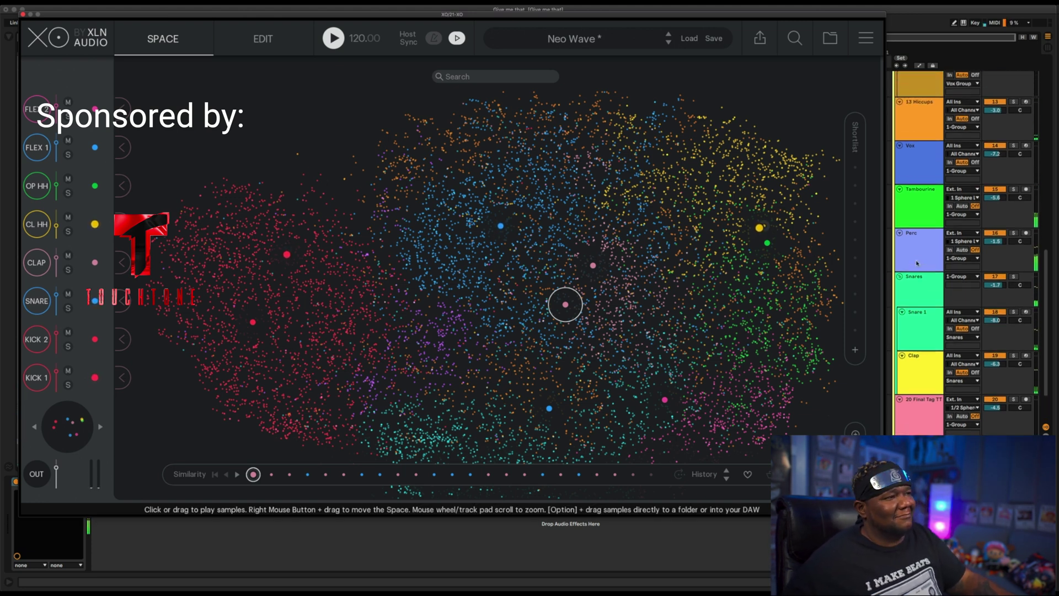
scroll(917, 262, up, 12)
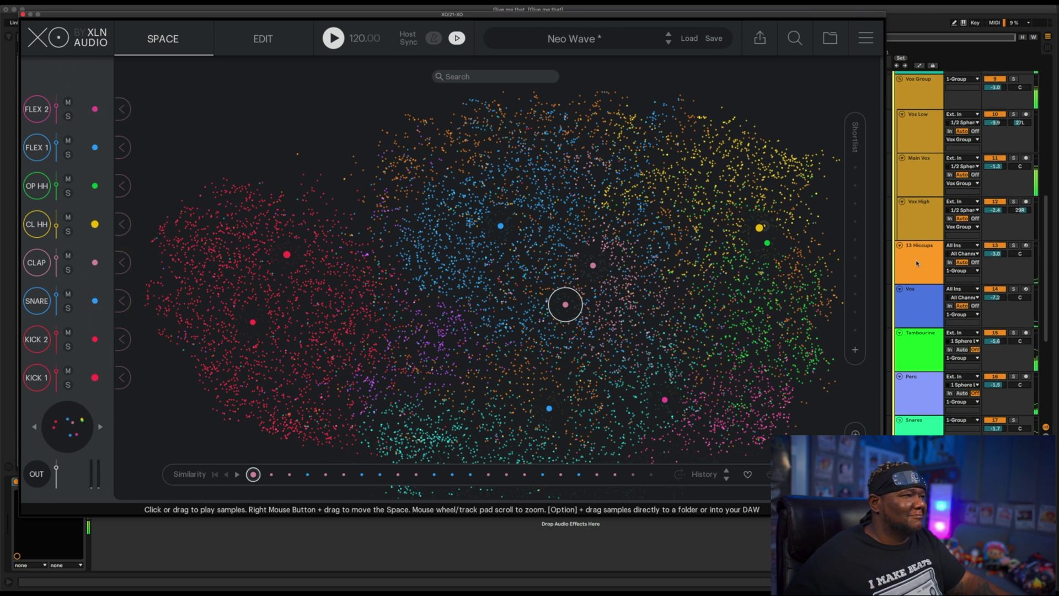
scroll(917, 263, up, 1)
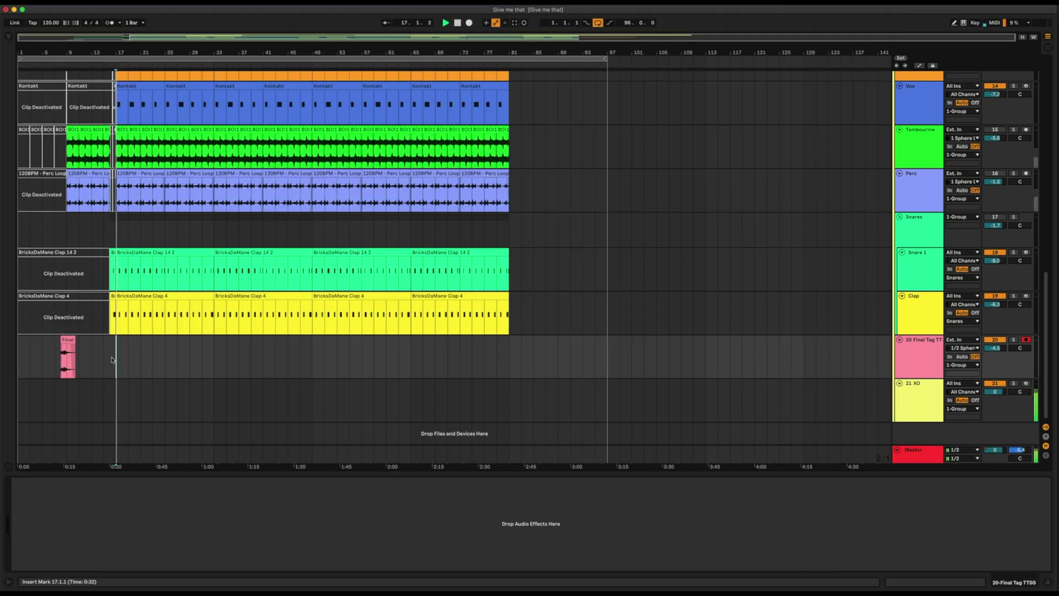
scroll(122, 341, up, 10)
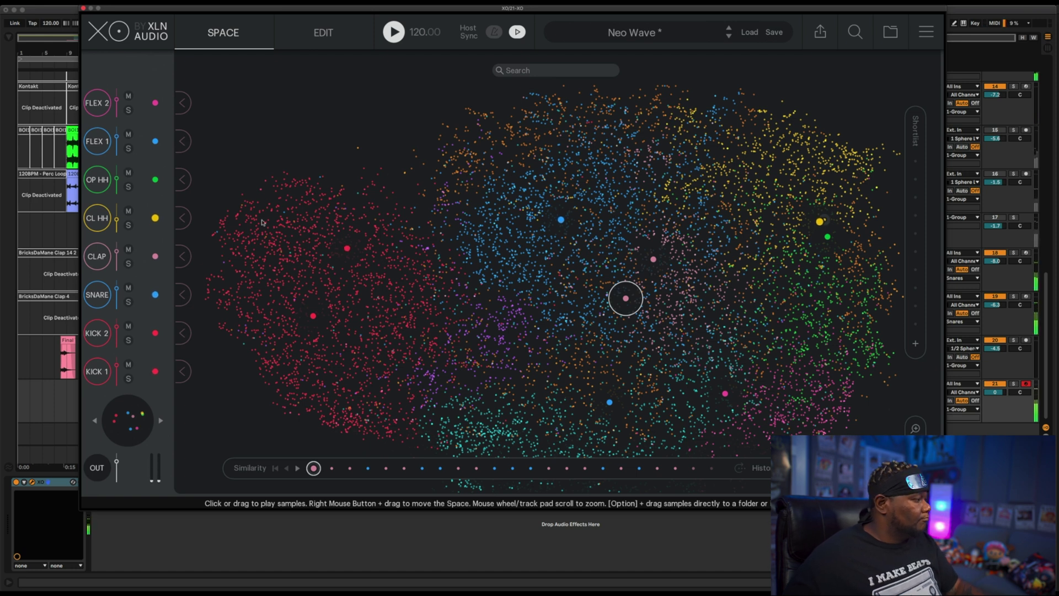
key(space)
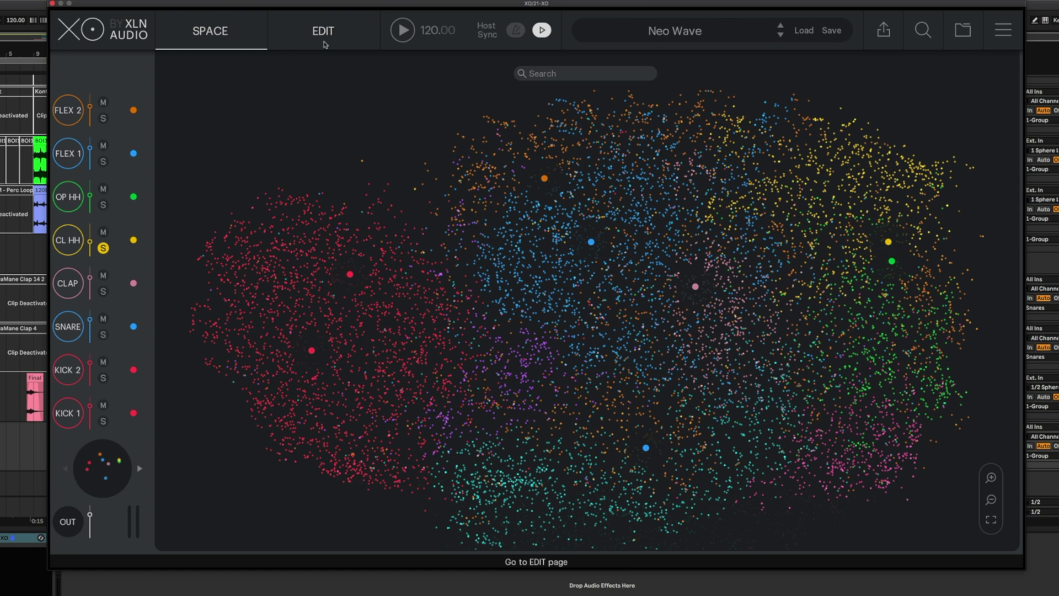
Review the channel settings and sequencer patterns on the EDIT page, and return to the SPACE page.
click(324, 34)
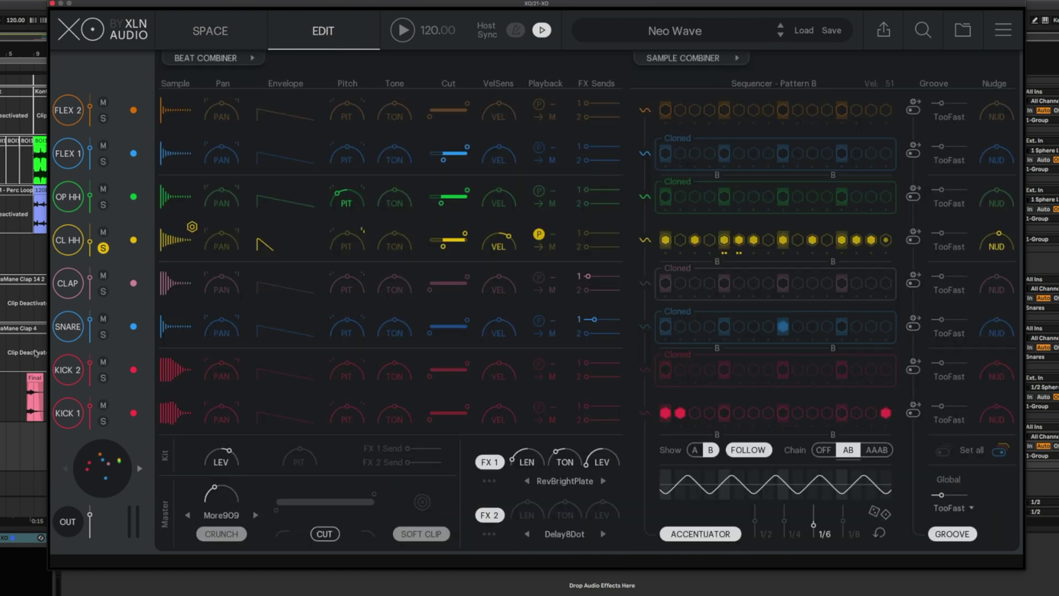
mouse_move(259, 245)
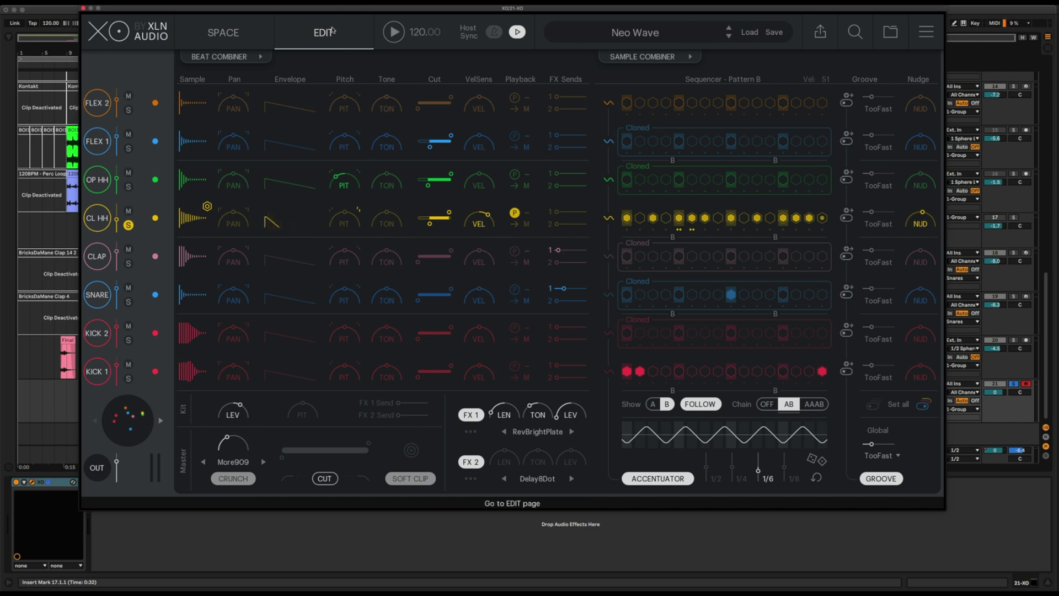
click(242, 35)
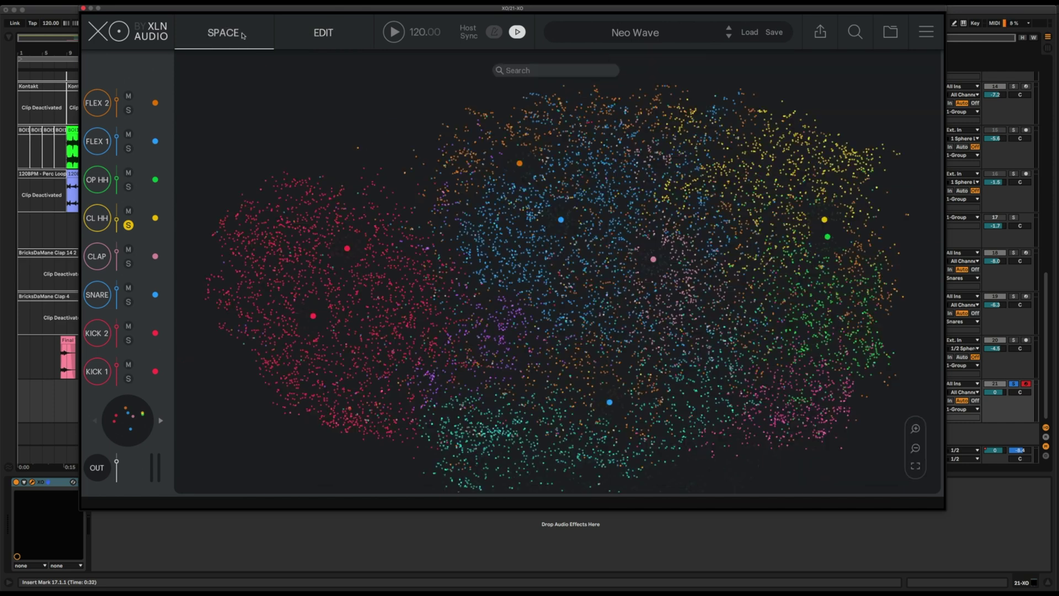
Hot-swap the CL HH sample for the fifth one along its similarity list.
click(156, 219)
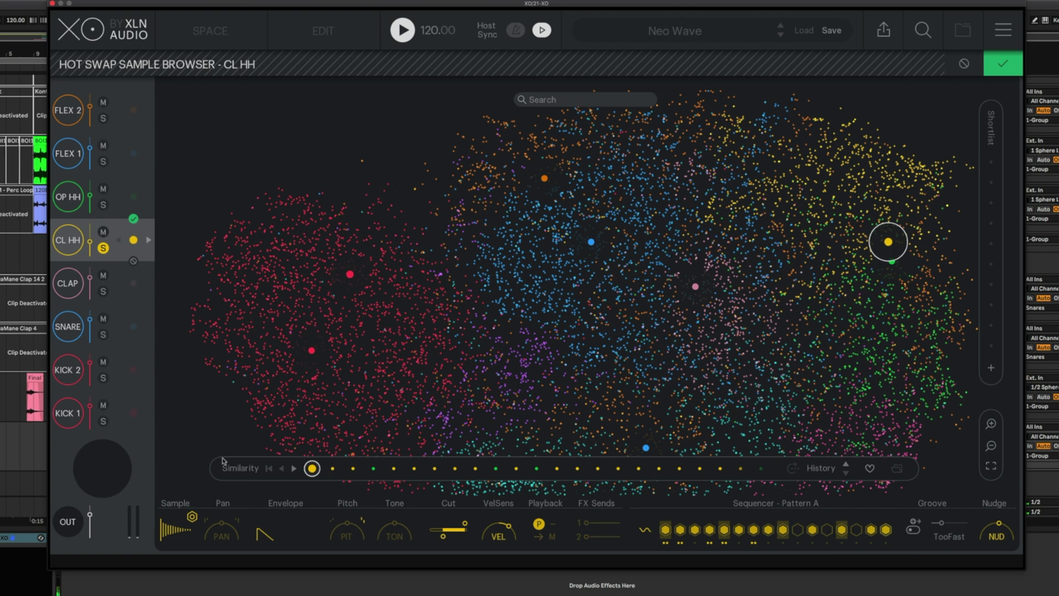
key(Right)
key(Right)
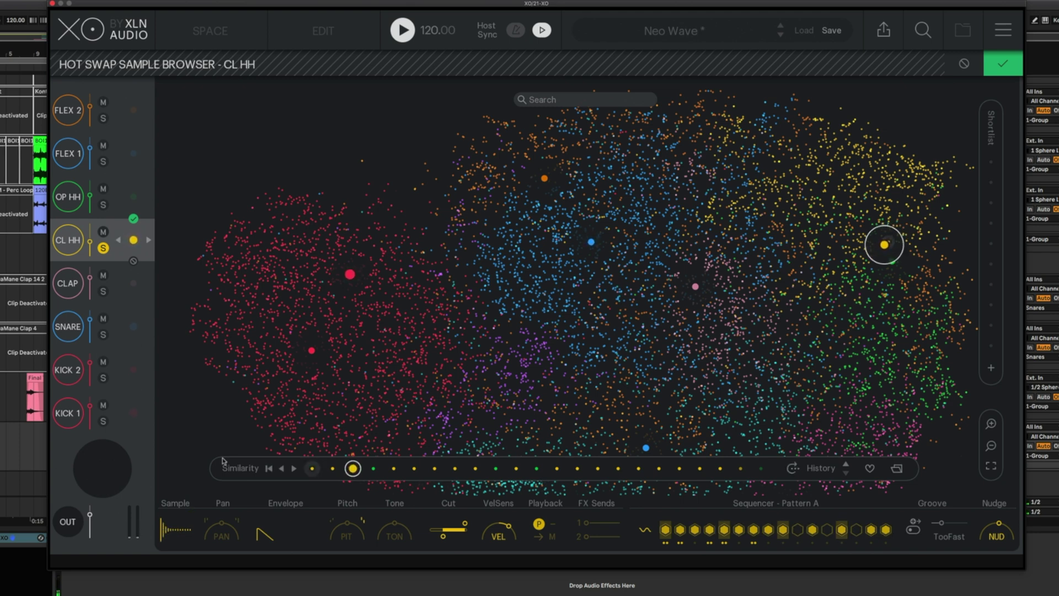
key(Right)
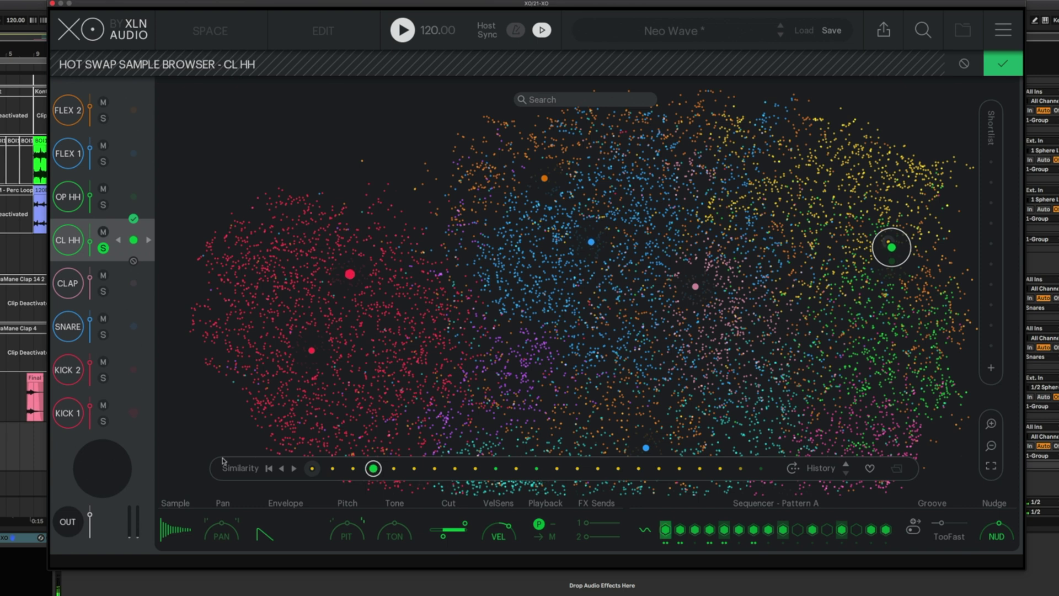
key(Right)
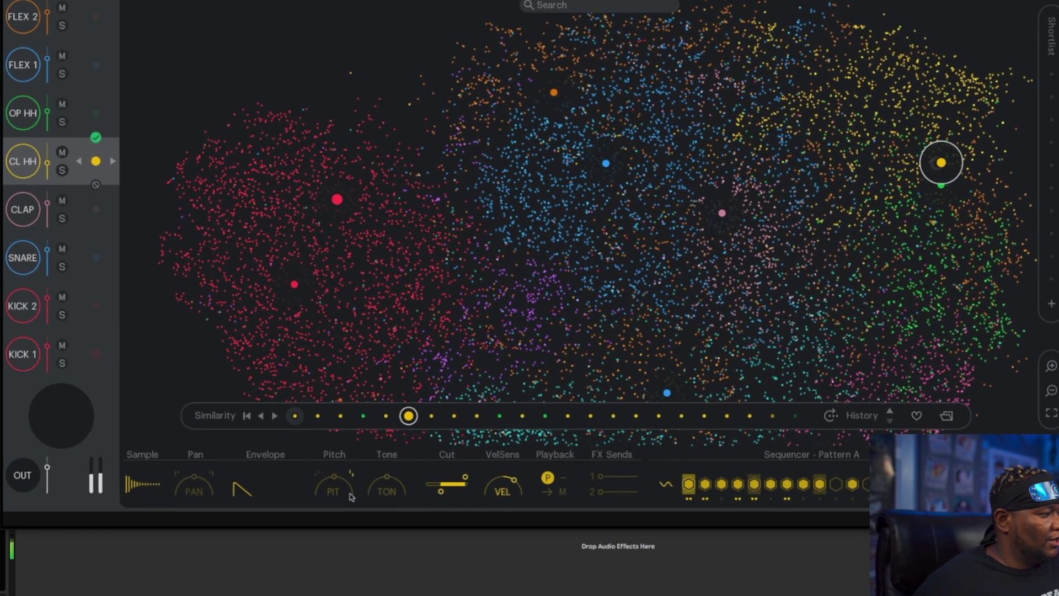
Raise the roll on the first CL HH step of Pattern A to three hits.
mouse_move(298, 488)
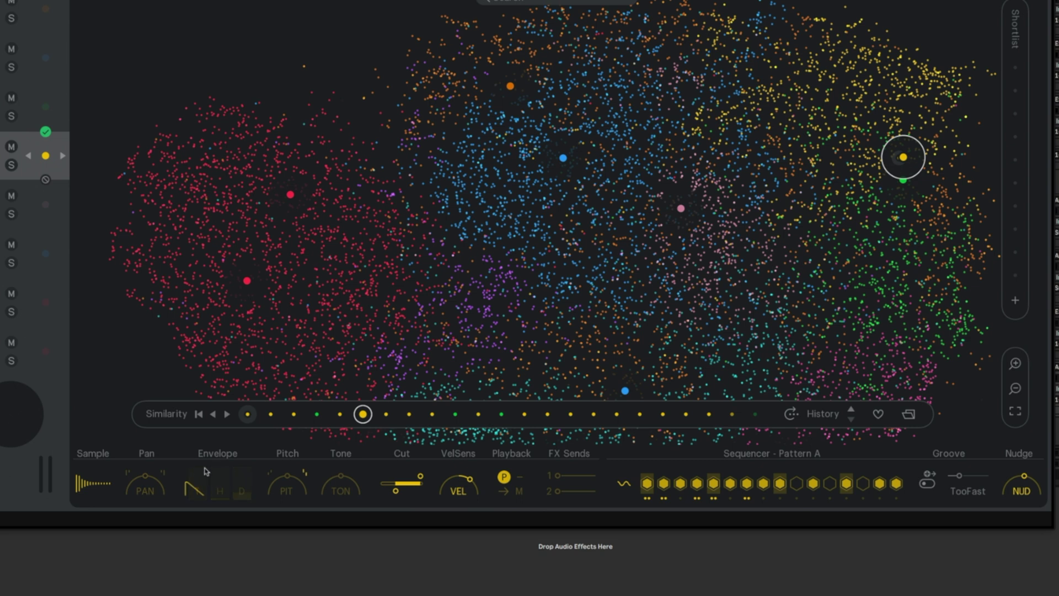
mouse_move(195, 479)
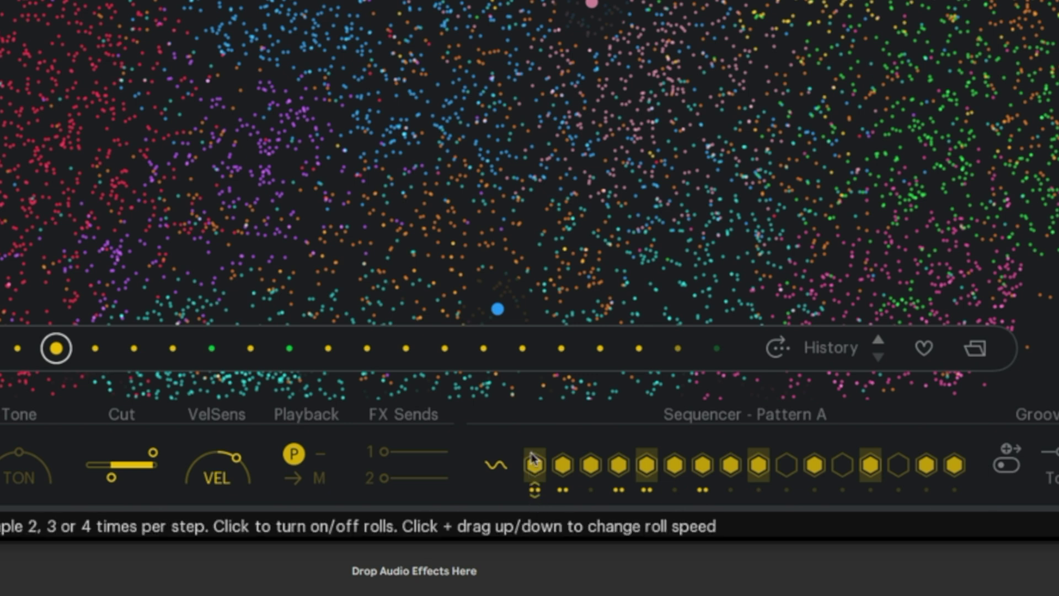
drag(532, 459, 531, 407)
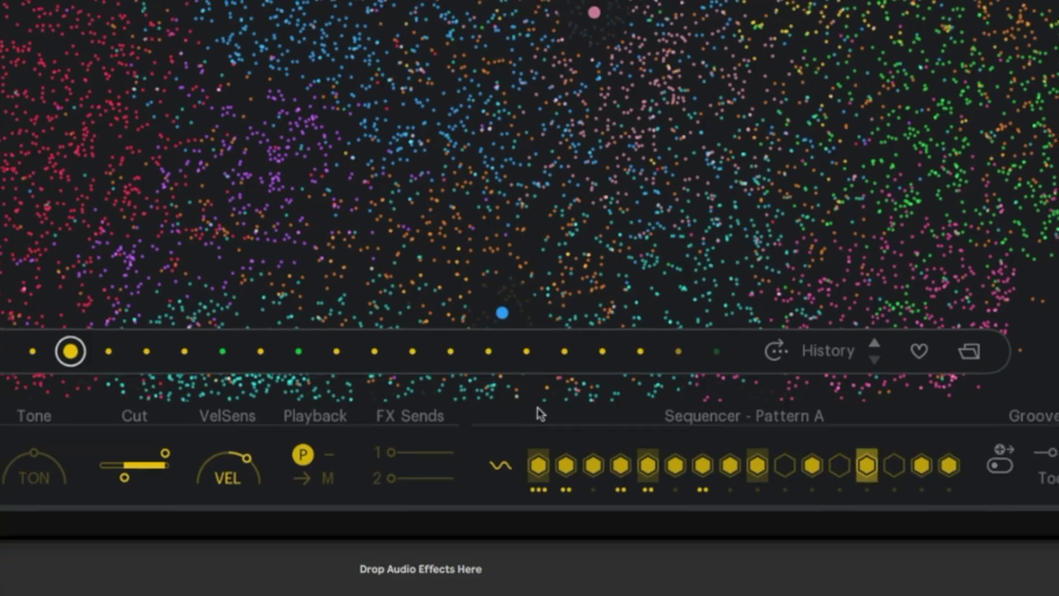